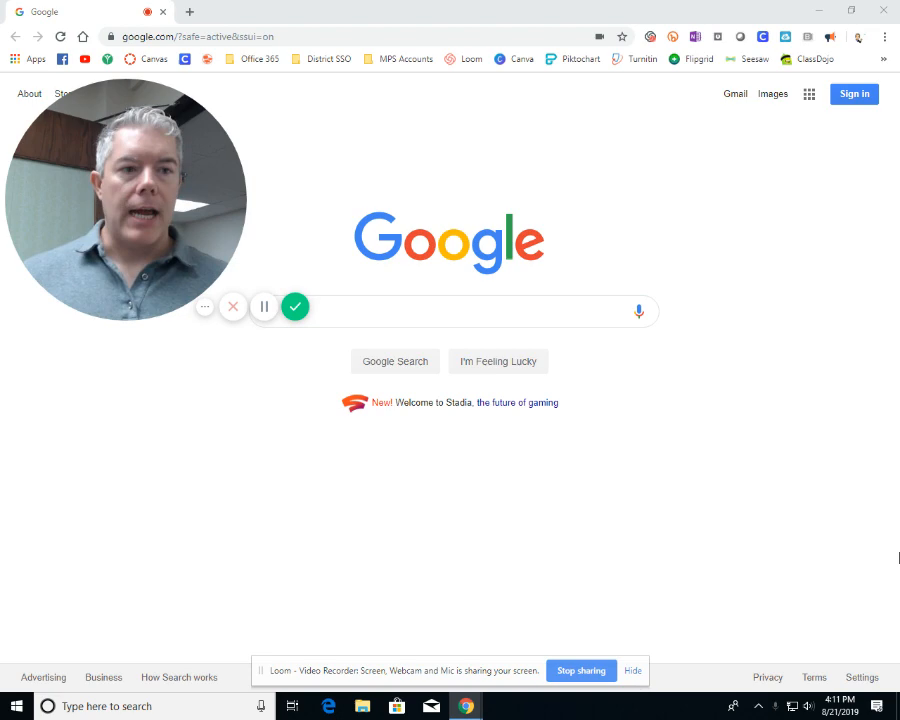
# Step: Minimize the Chrome window so the Windows desktop is visible
pyautogui.click(820, 14)
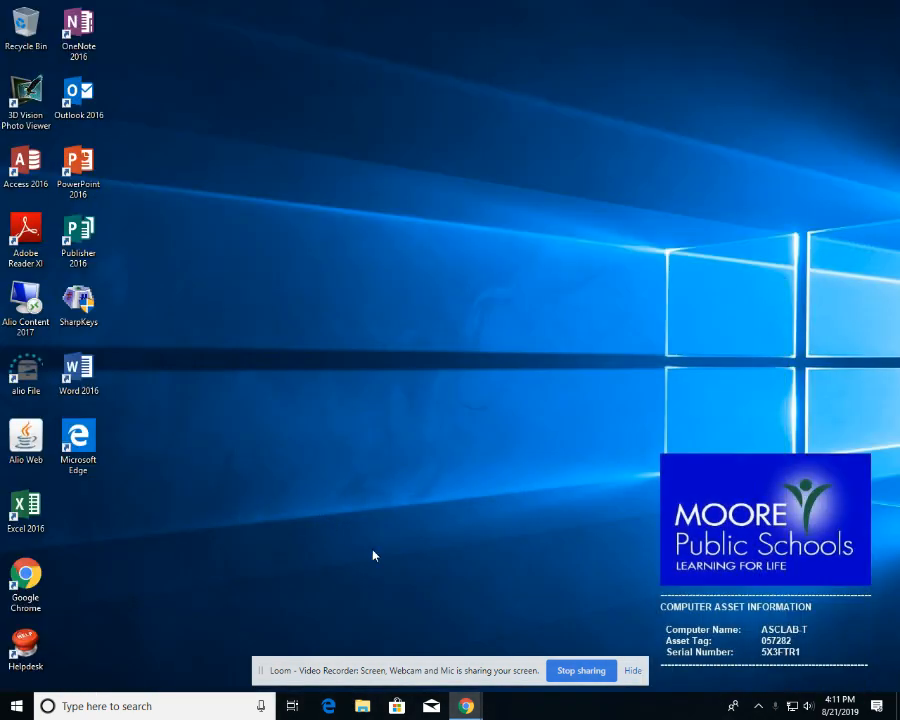
# Step: Check the tray for OneDrive, then bring up the Start menu's installed-apps list
pyautogui.click(633, 670)
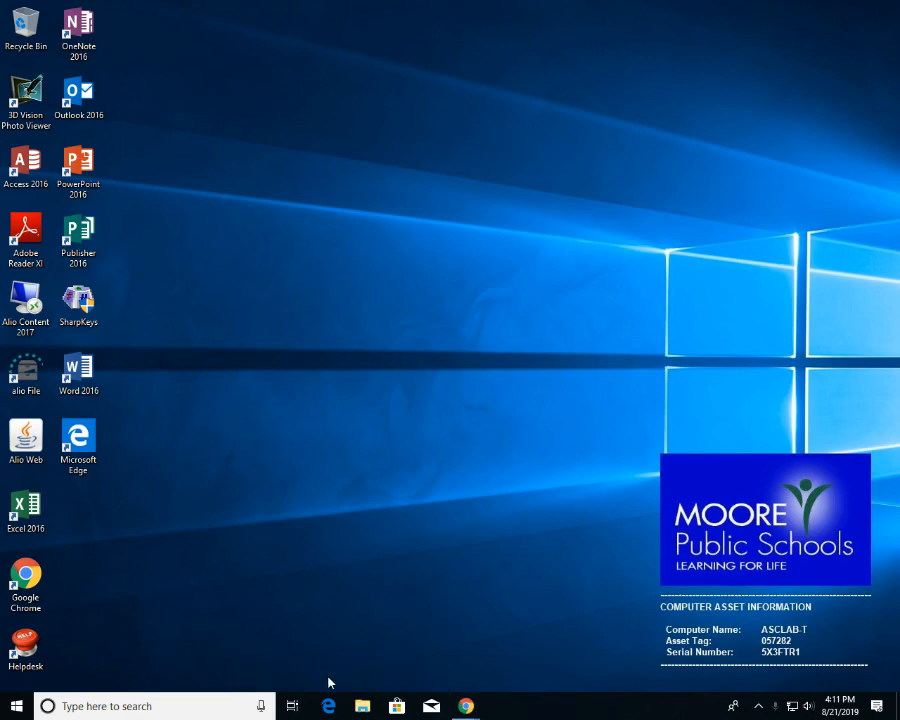
pyautogui.click(757, 708)
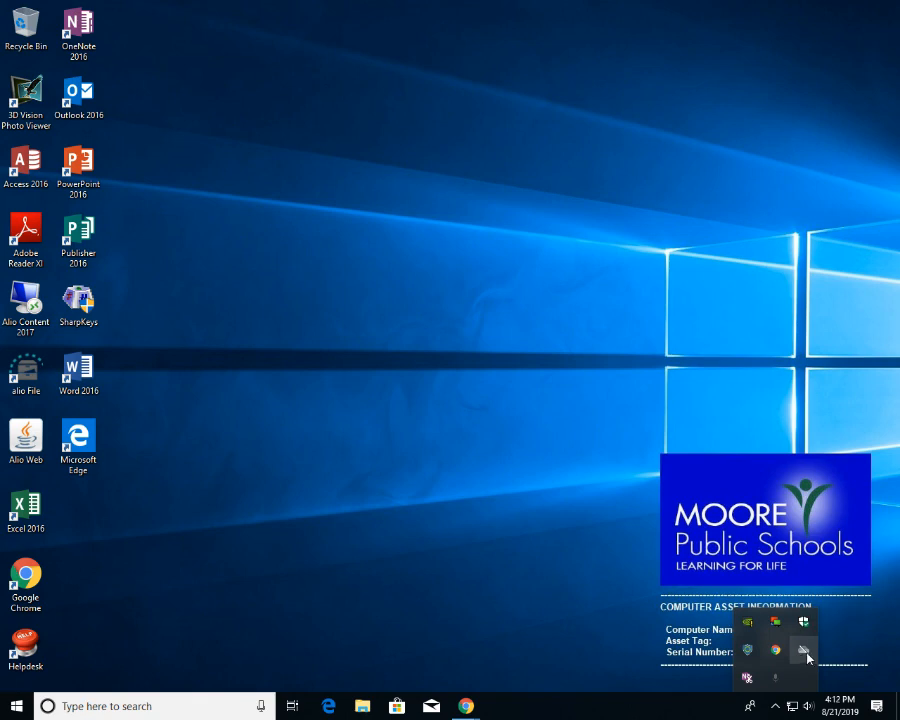
pyautogui.click(16, 708)
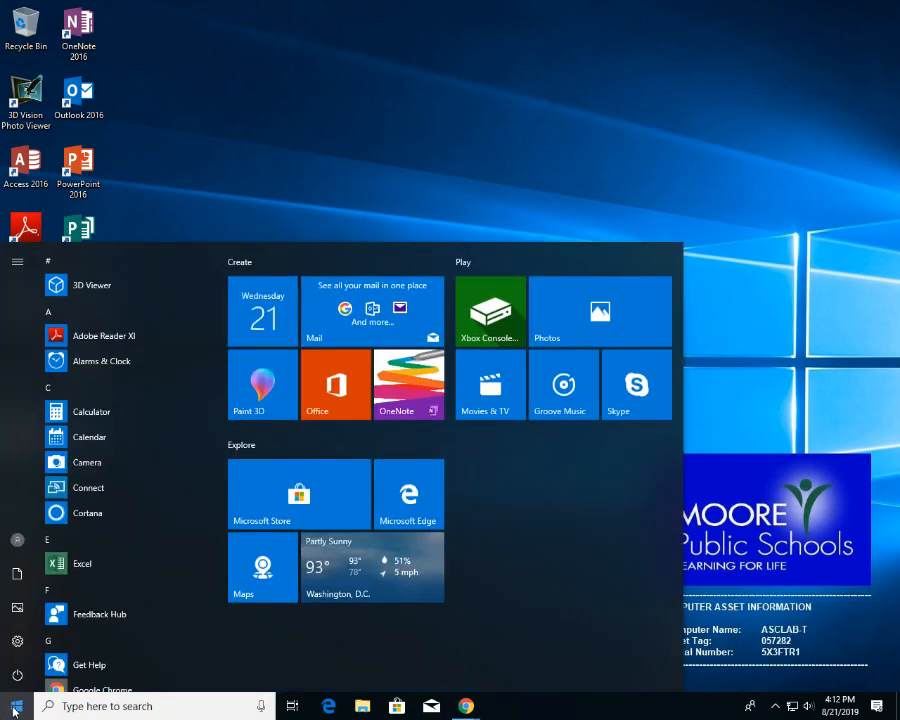
pyautogui.scroll(-3, 90, 500)
pyautogui.scroll(-3, 90, 550)
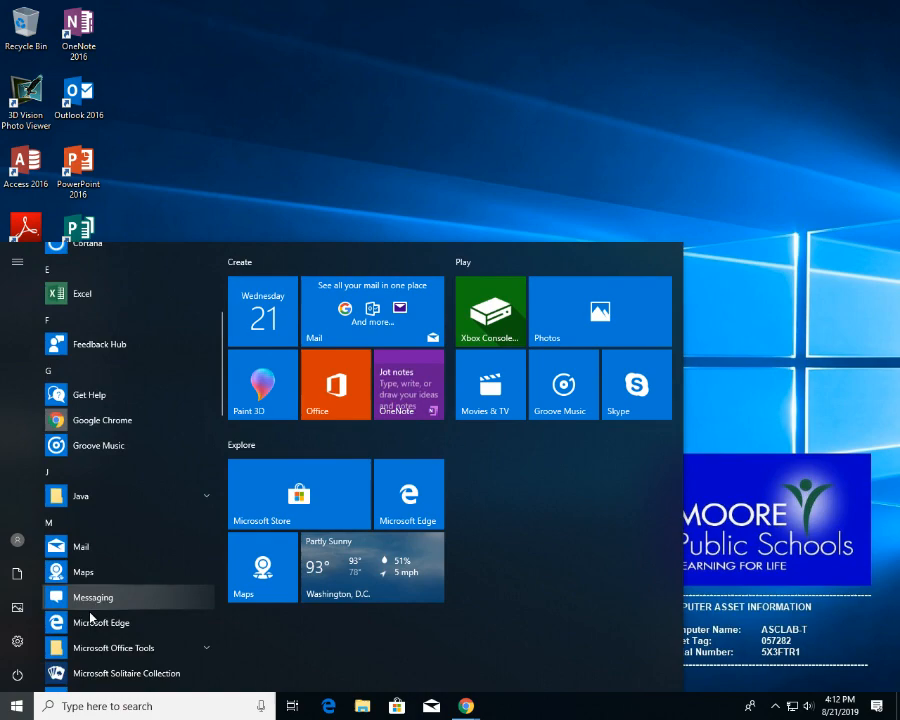
pyautogui.scroll(-3, 90, 600)
pyautogui.scroll(-3, 90, 618)
pyautogui.scroll(-3, 90, 618)
pyautogui.scroll(-3, 92, 620)
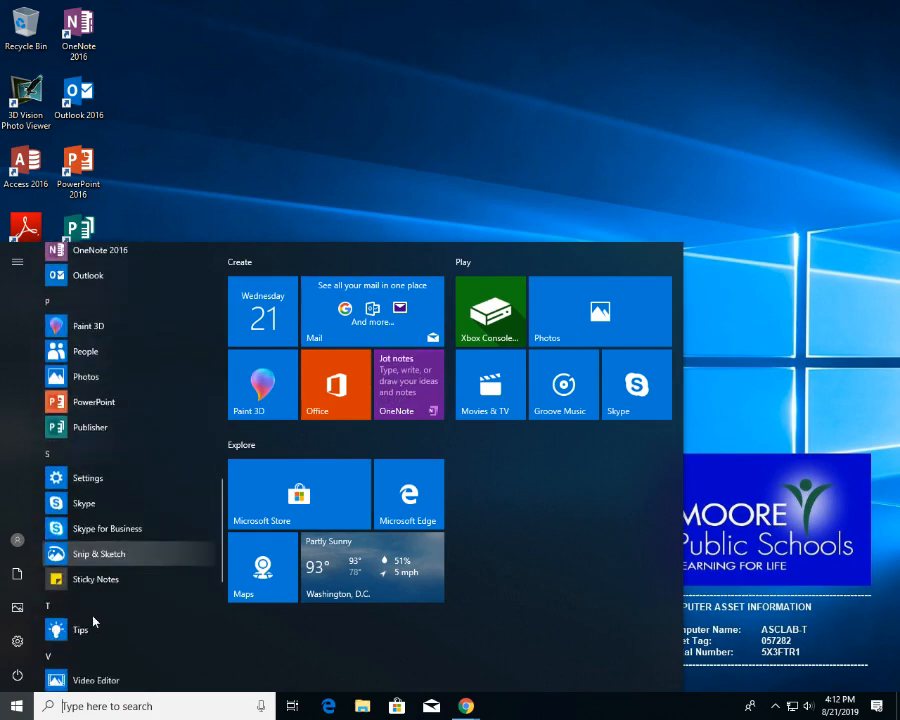
pyautogui.scroll(-2, 95, 622)
pyautogui.scroll(-2, 95, 622)
pyautogui.scroll(3, 95, 622)
pyautogui.scroll(3, 95, 622)
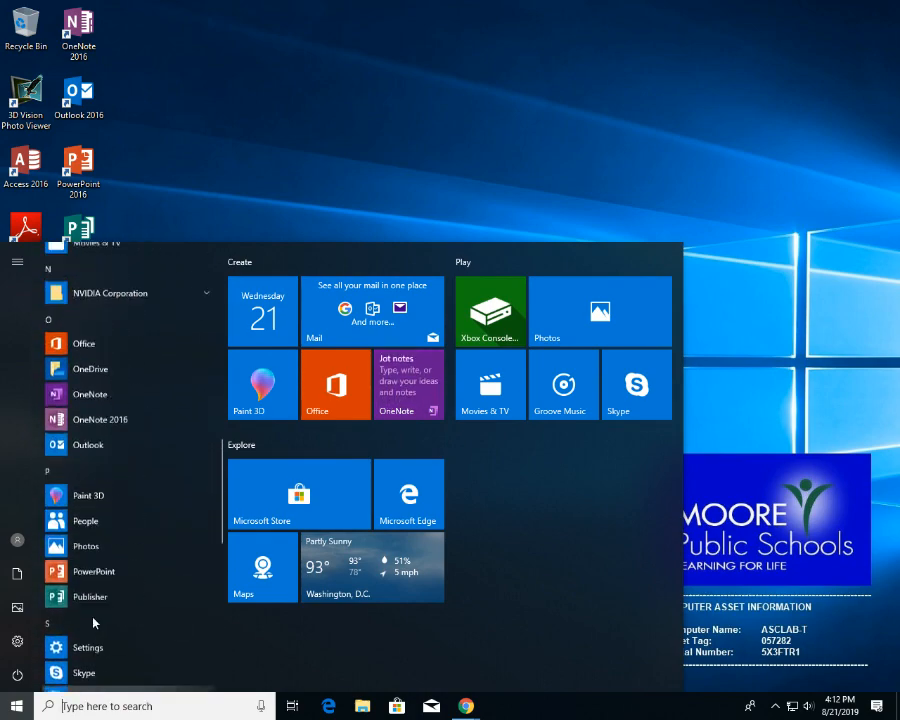
pyautogui.scroll(3, 95, 622)
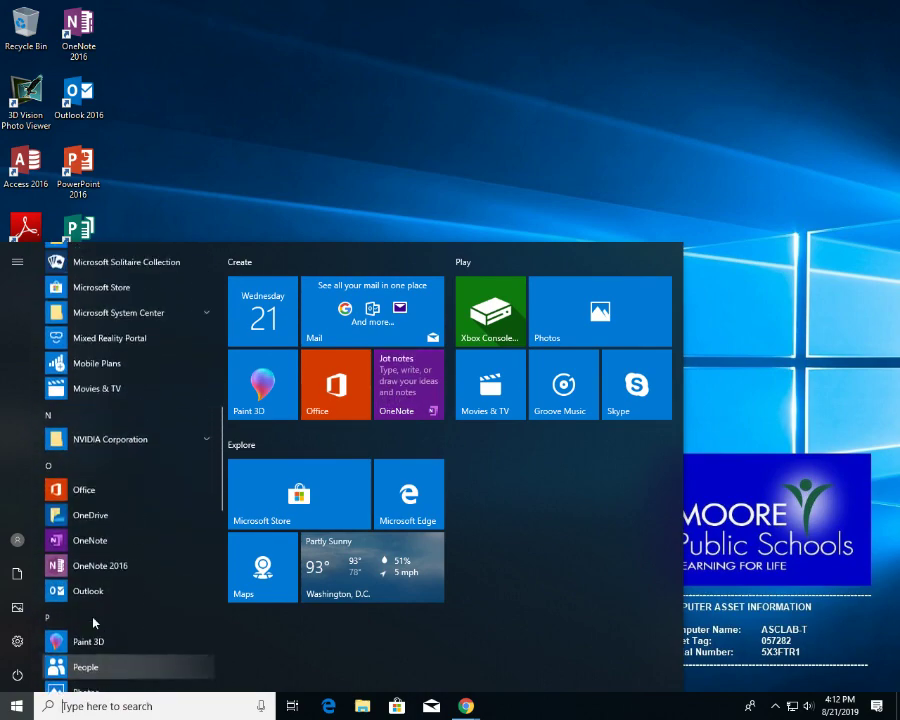
# Step: Launch OneDrive setup and sign in with the school email account
pyautogui.click(90, 522)
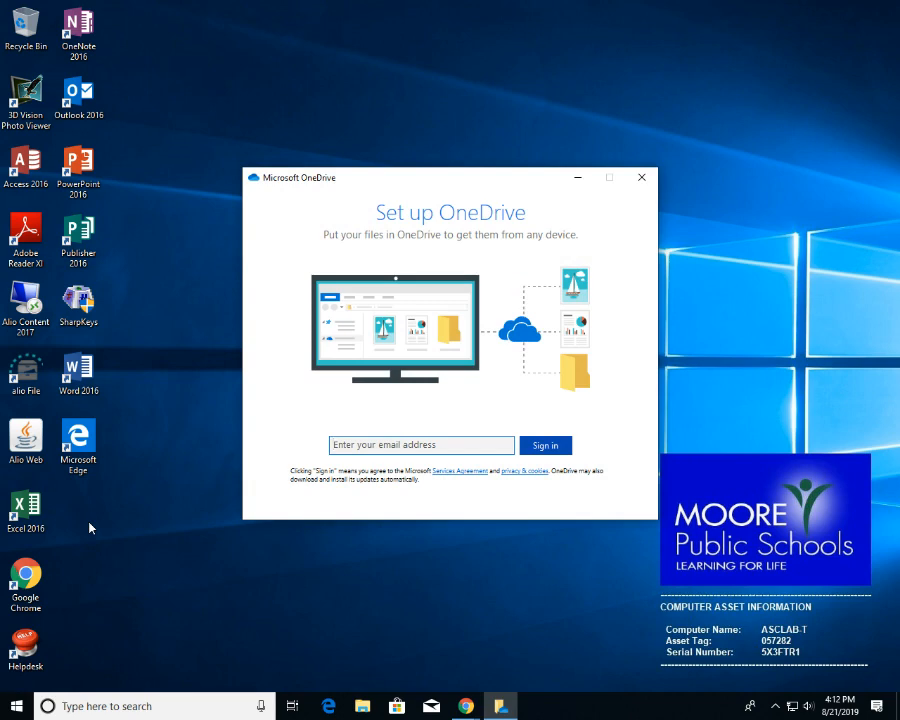
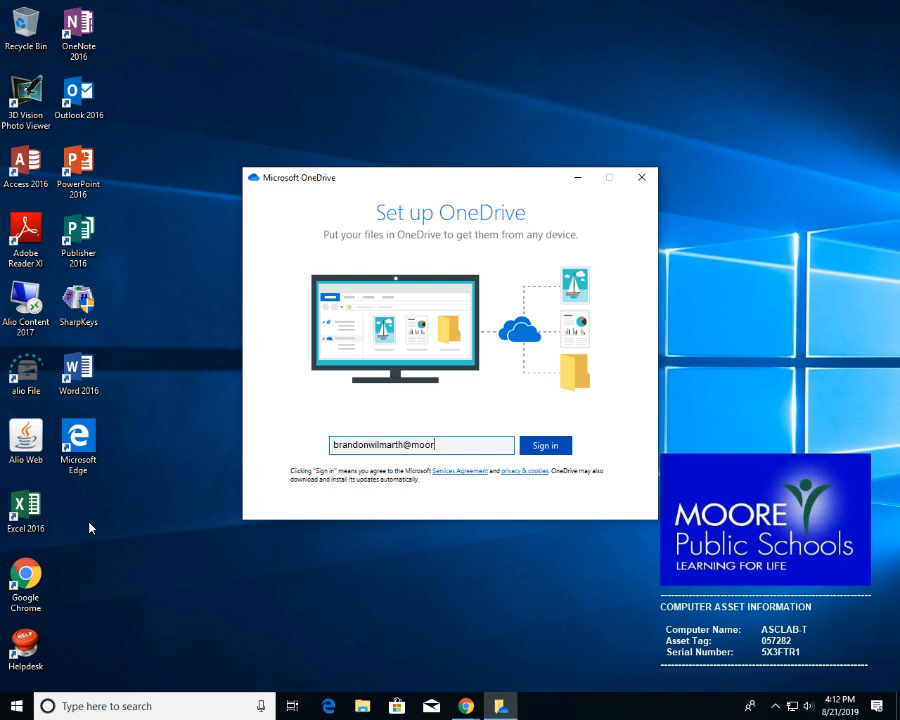
pyautogui.click(546, 446)
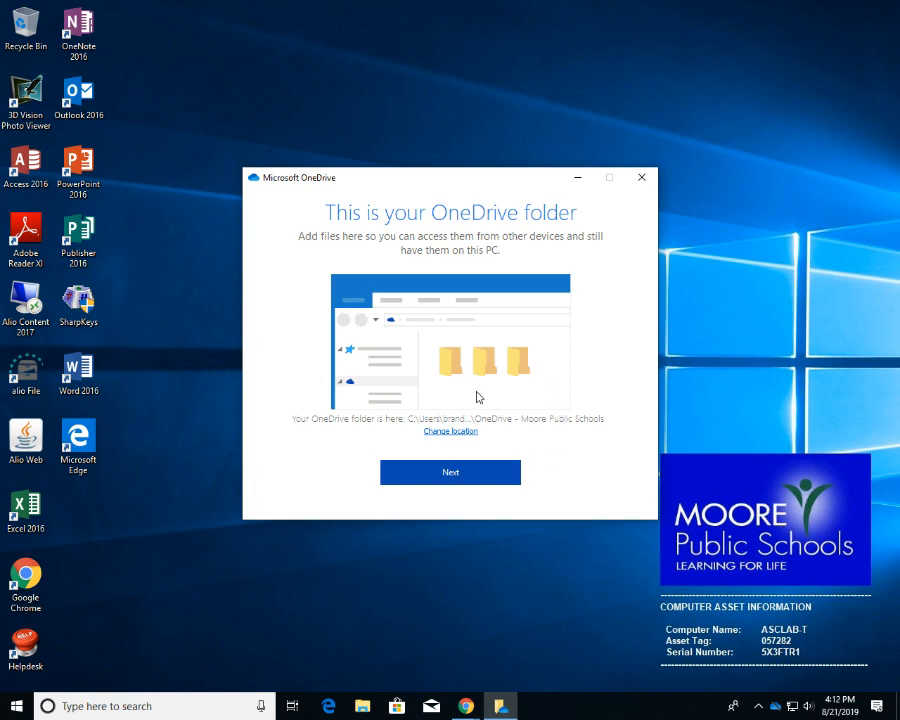
# Step: Accept the default OneDrive folder location on this PC
pyautogui.click(487, 475)
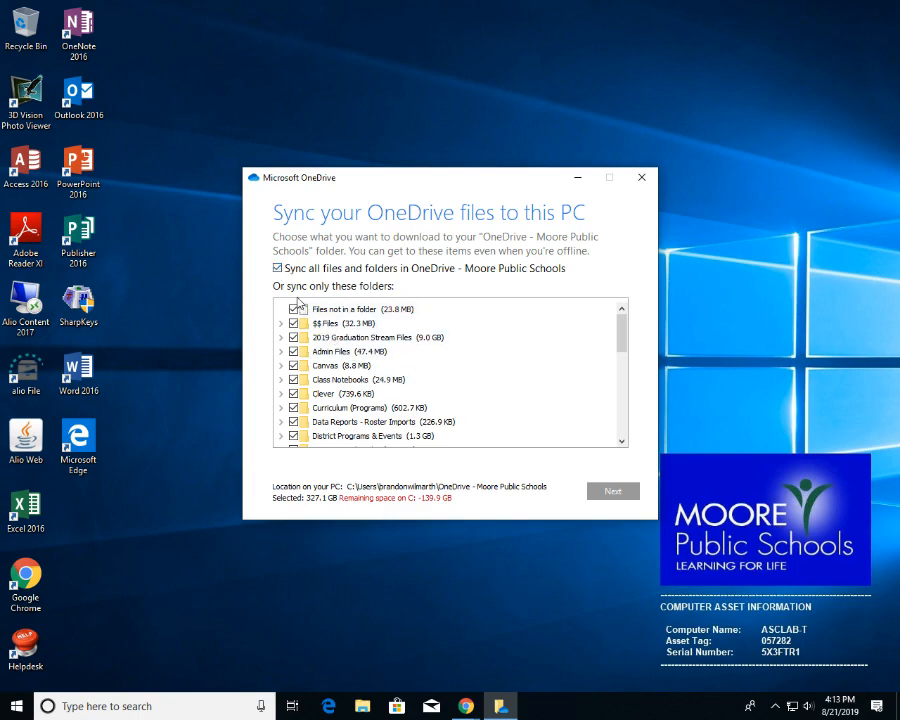
# Step: Untick sync-everything and mark Files not in a folder, Admin Files, Class Notebooks, Clever, MPS Logos, MPS Trainings
pyautogui.click(278, 269)
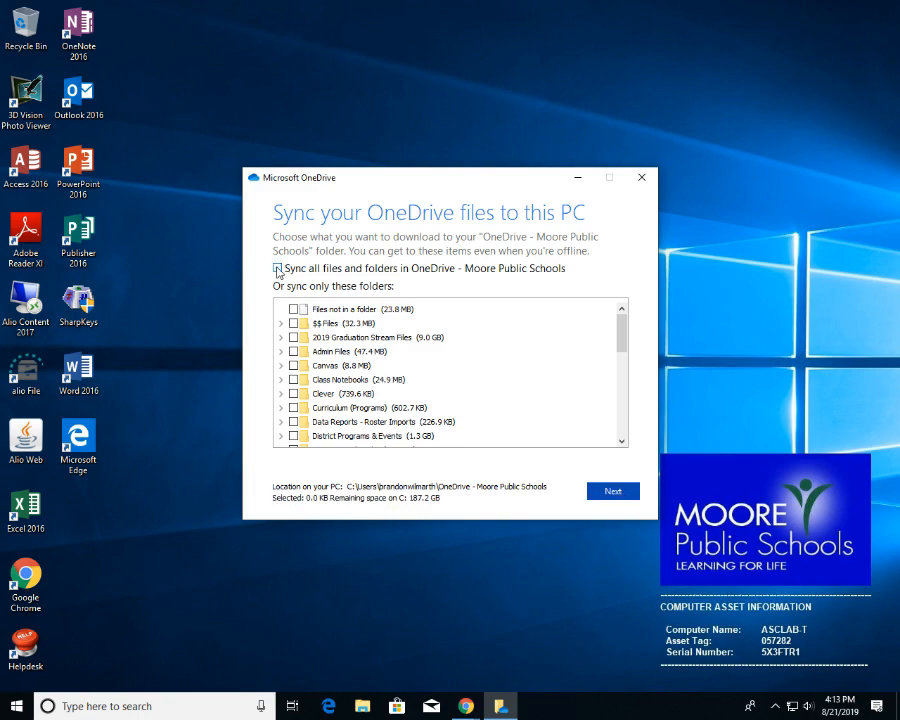
pyautogui.click(293, 309)
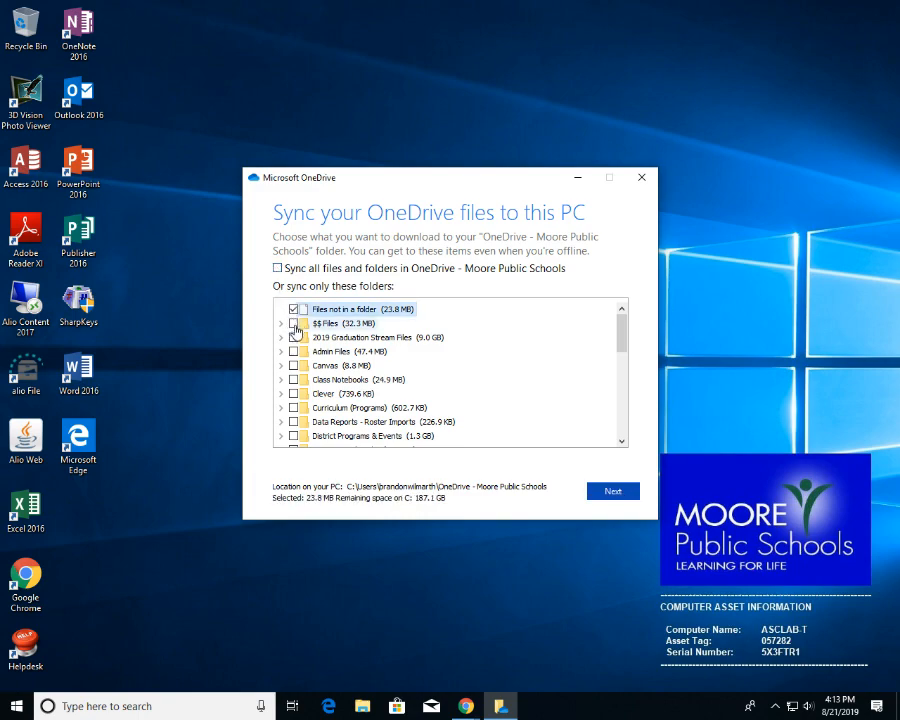
pyautogui.click(293, 351)
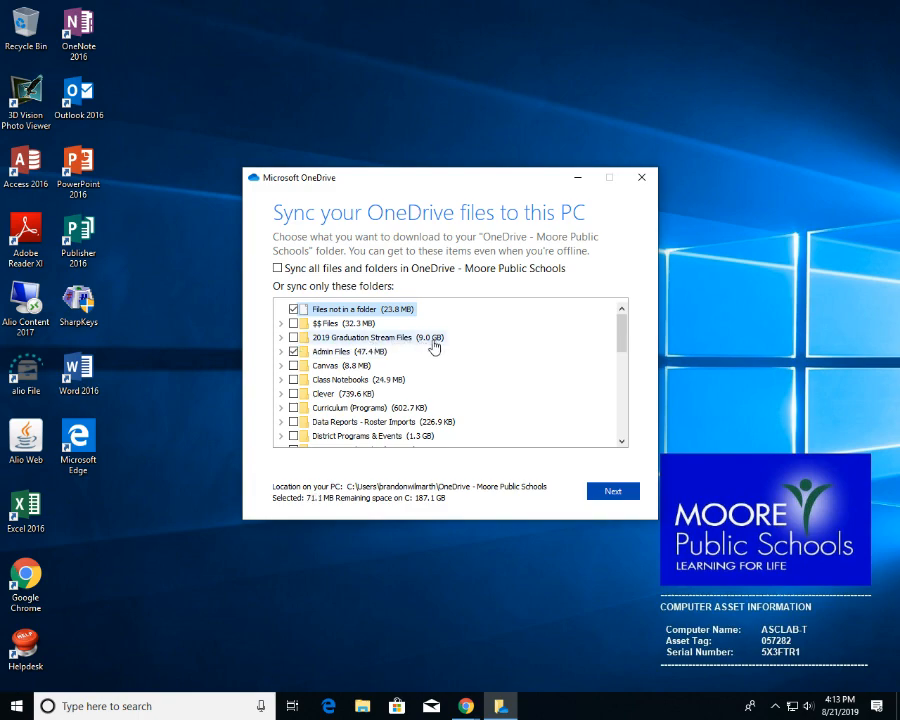
pyautogui.click(293, 379)
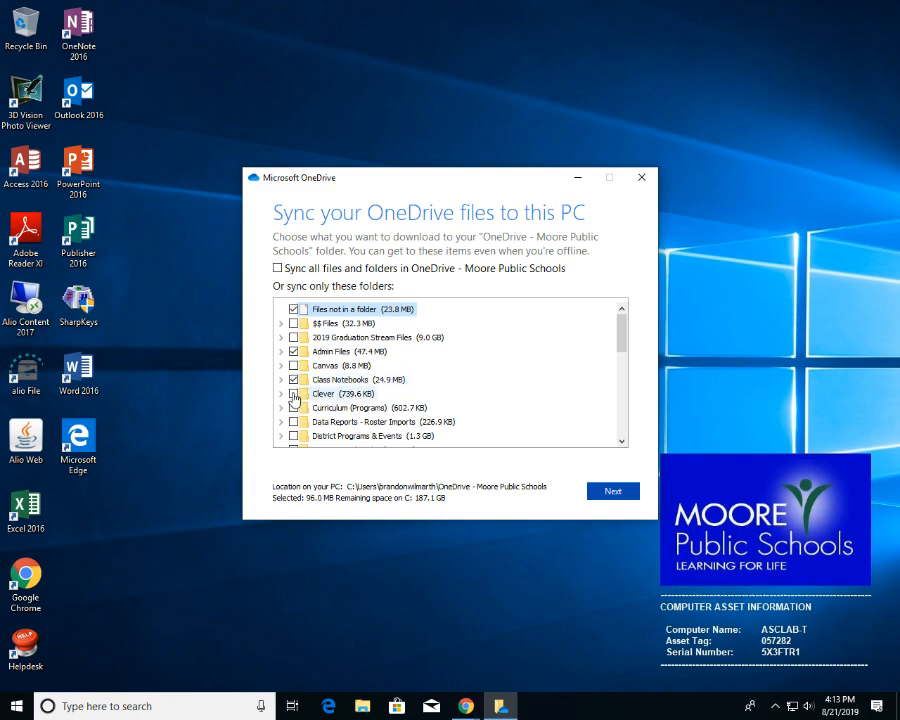
pyautogui.click(293, 395)
pyautogui.scroll(-1, 293, 395)
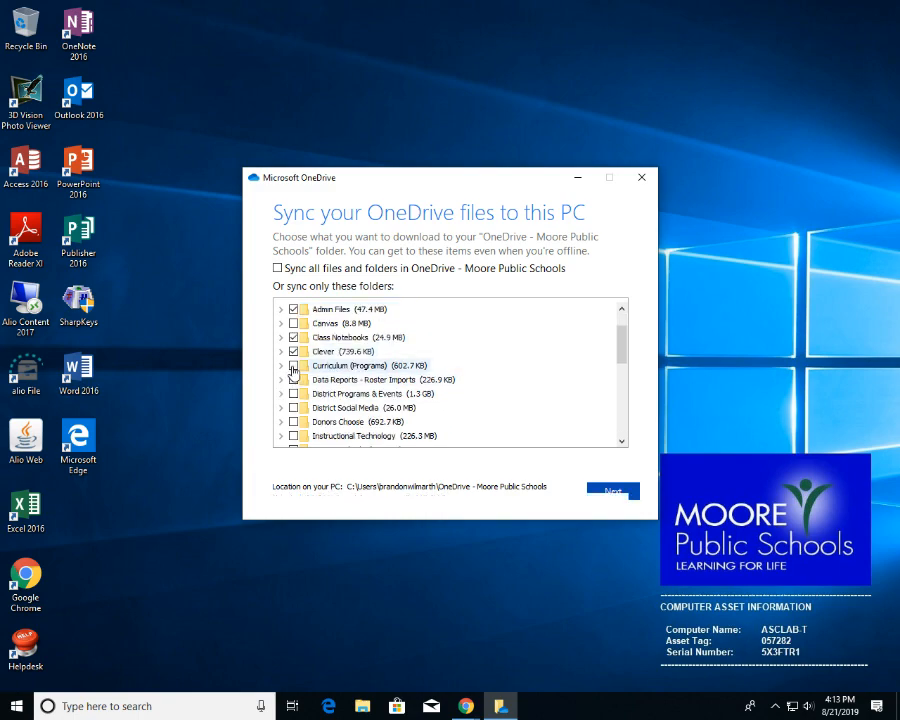
pyautogui.scroll(-1, 293, 370)
pyautogui.scroll(-1, 293, 370)
pyautogui.scroll(-1, 295, 380)
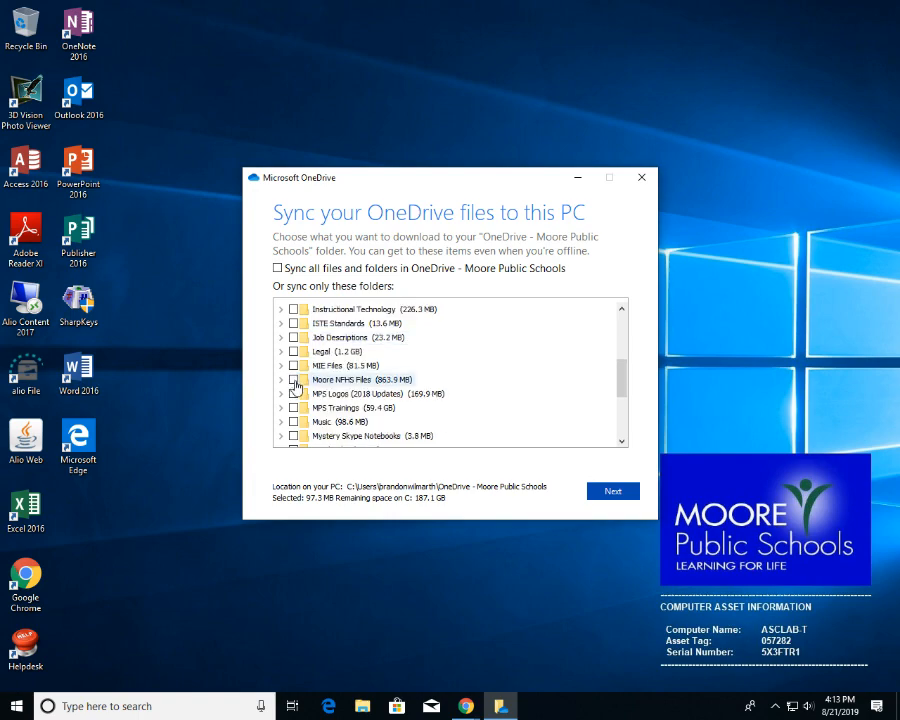
pyautogui.click(293, 393)
pyautogui.scroll(-1, 293, 393)
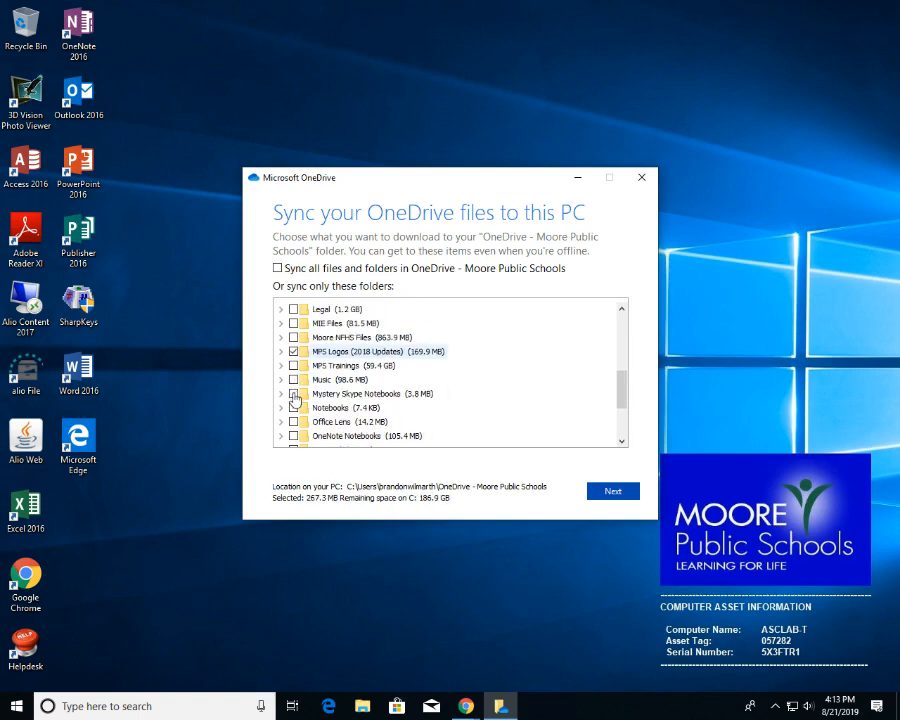
pyautogui.click(293, 366)
pyautogui.scroll(-2, 296, 390)
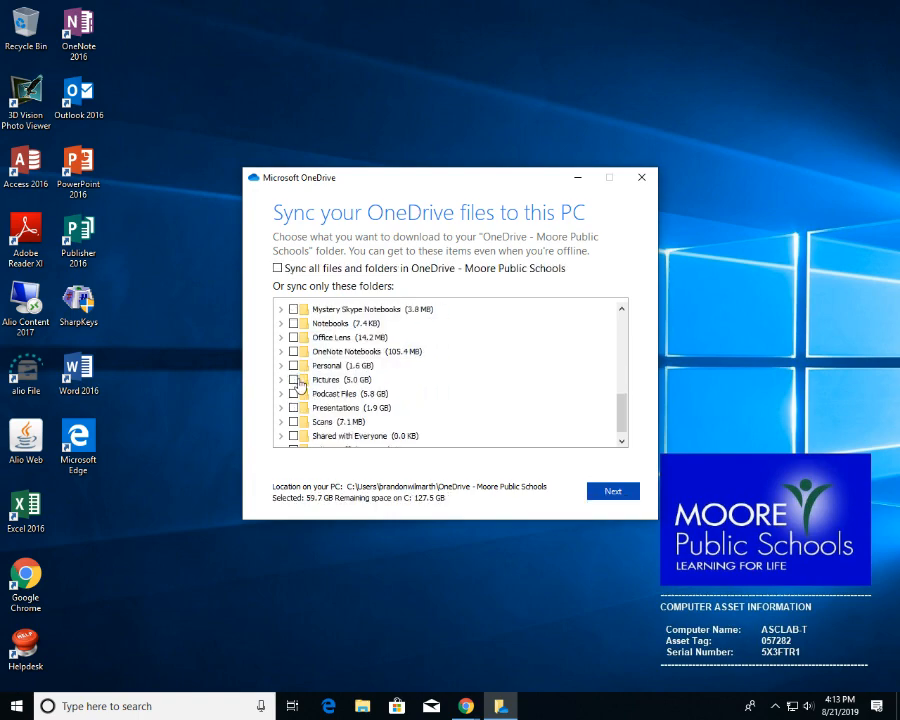
pyautogui.scroll(-1, 297, 384)
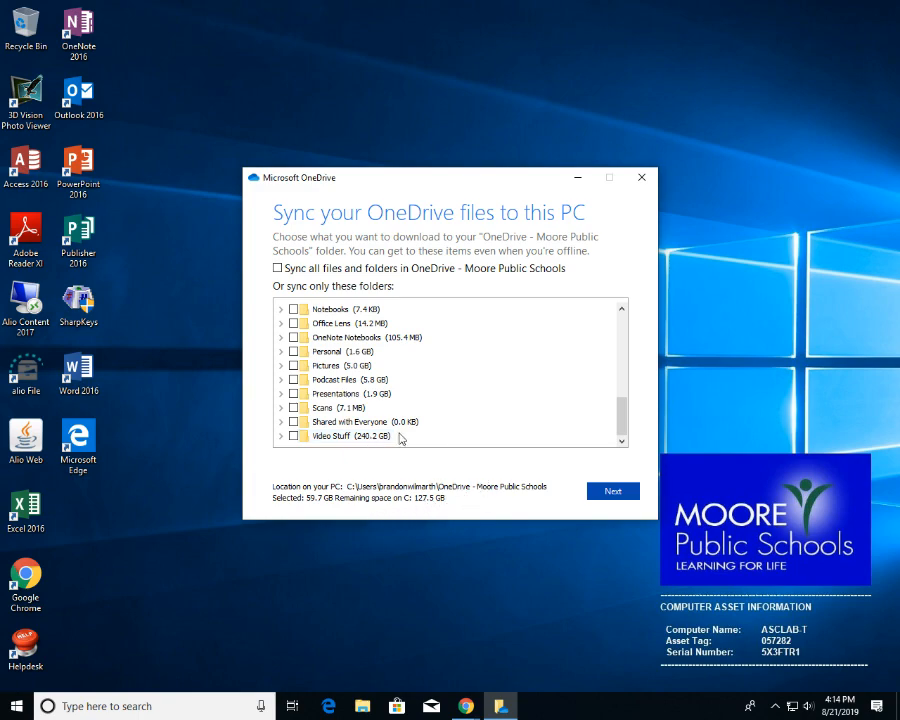
# Step: Mark Podcast Files, Presentations and Scans to sync and continue setup
pyautogui.click(293, 380)
pyautogui.click(293, 394)
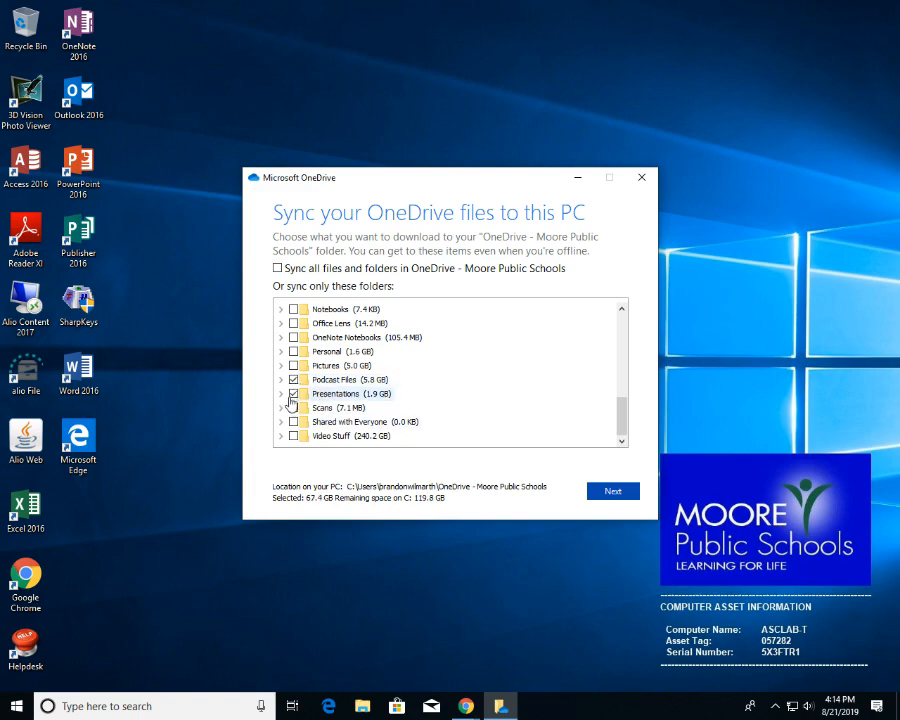
pyautogui.click(293, 408)
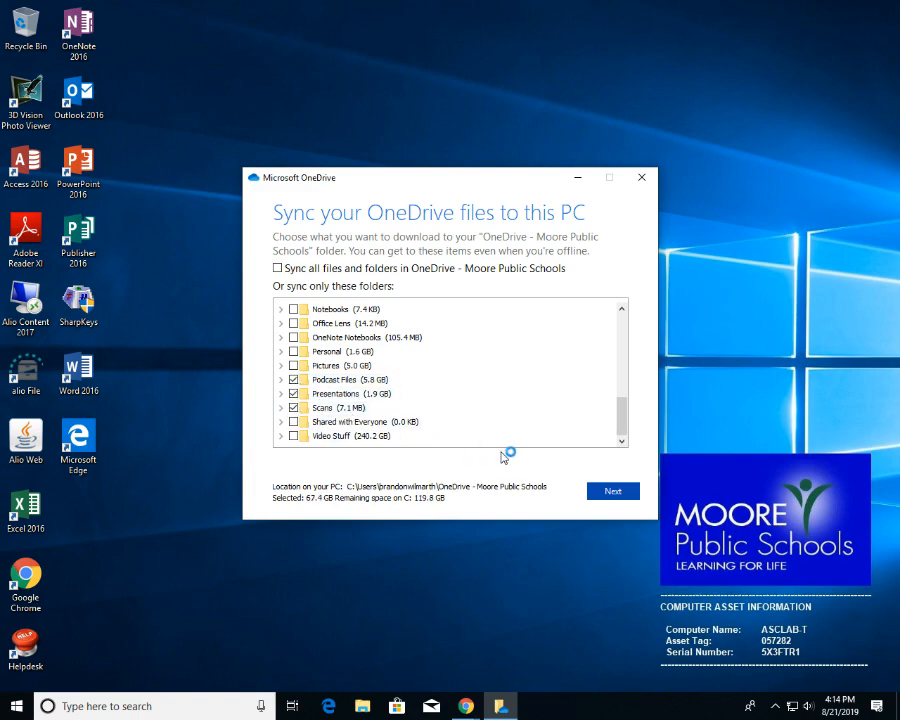
pyautogui.click(612, 491)
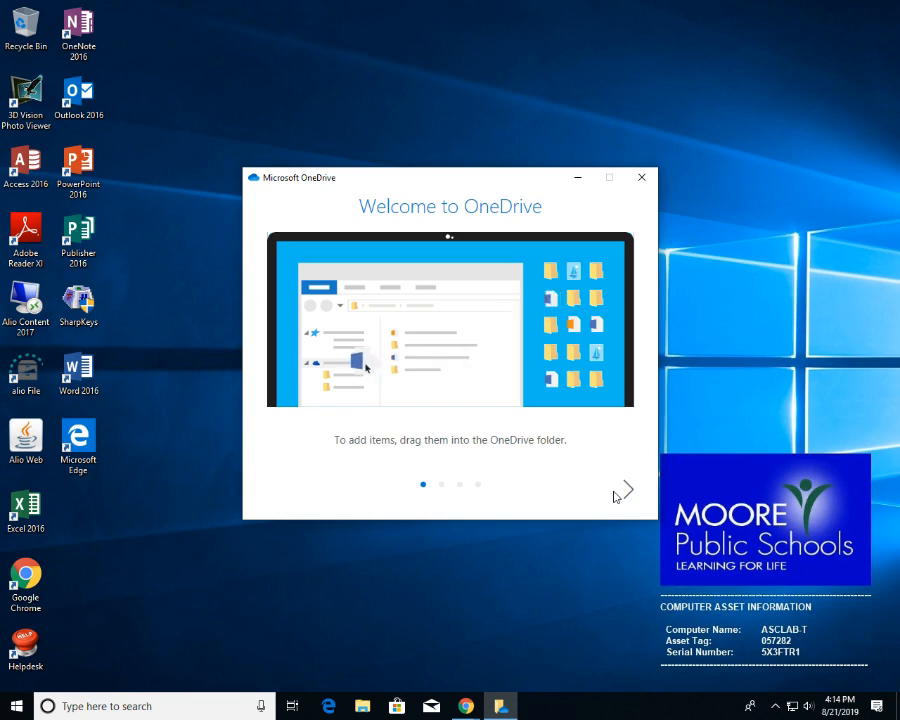
# Step: Bring up OneDrive from the tray and step through the welcome tour slides to the last one
pyautogui.click(776, 706)
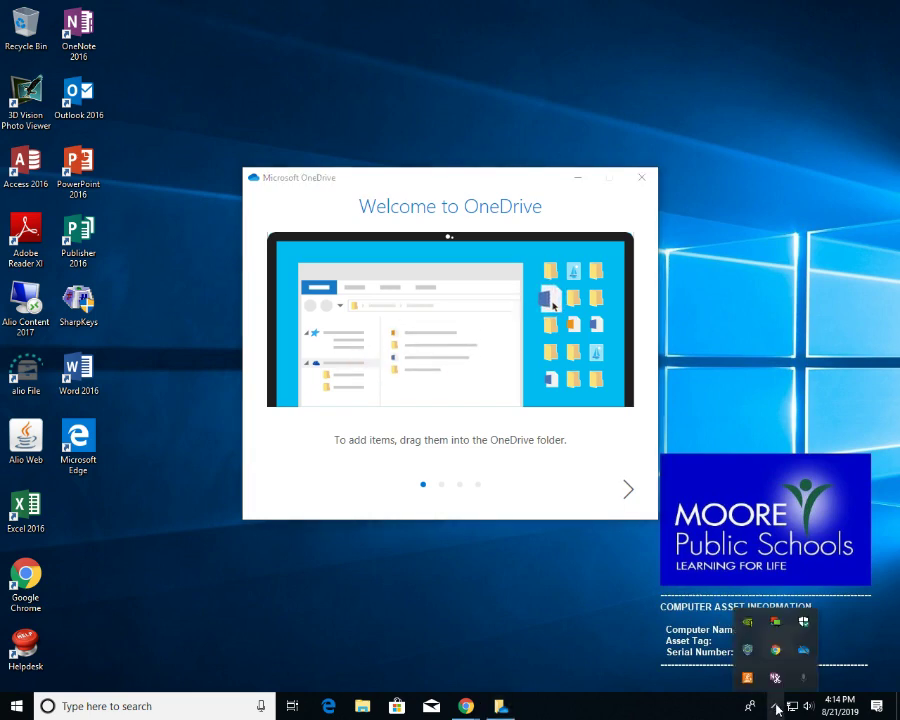
pyautogui.click(803, 655)
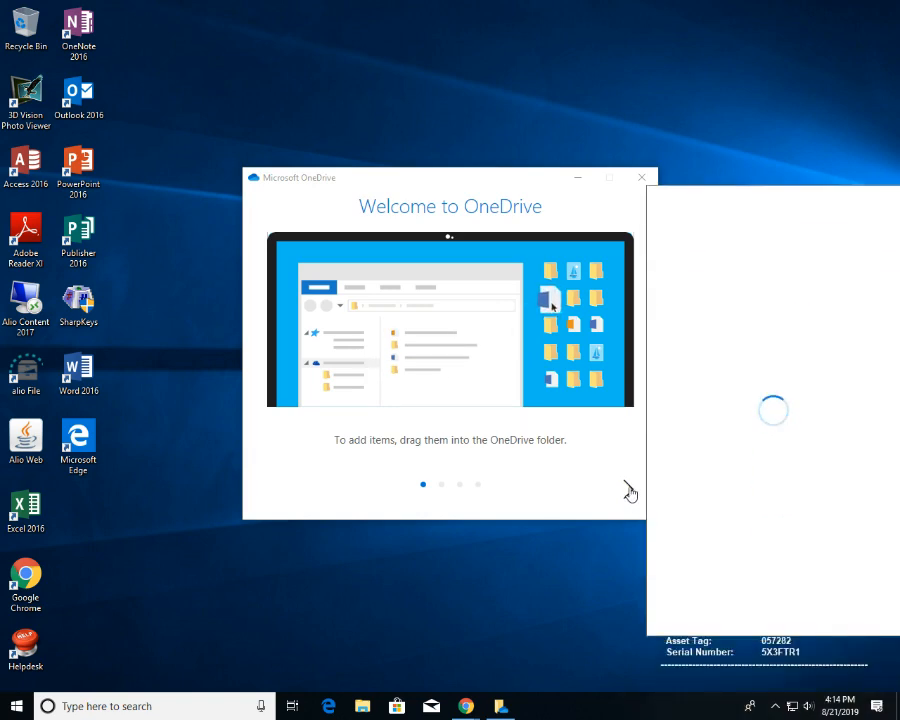
pyautogui.click(630, 491)
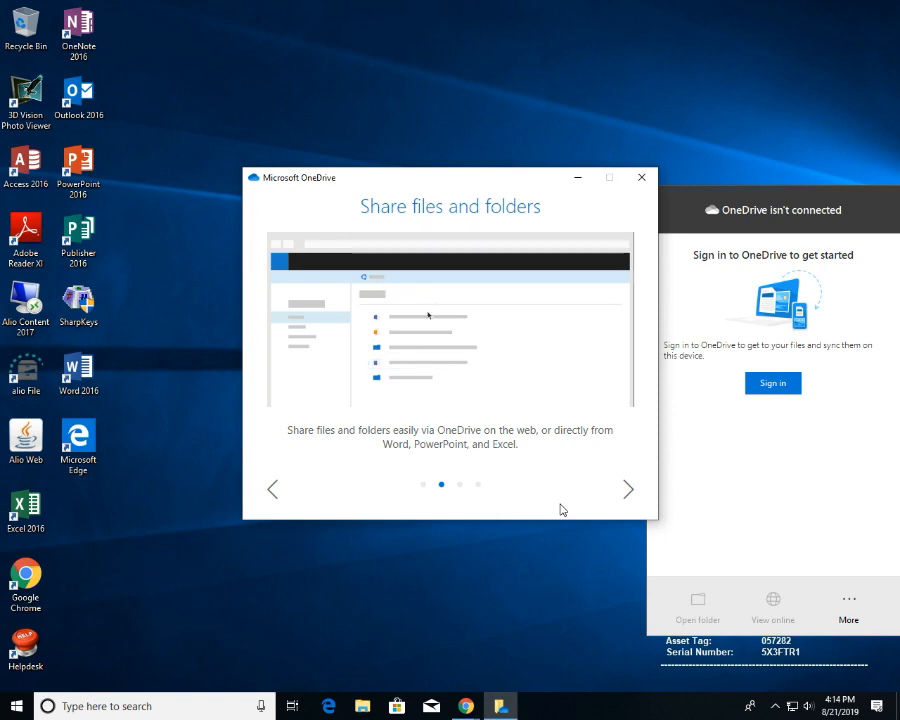
pyautogui.click(630, 490)
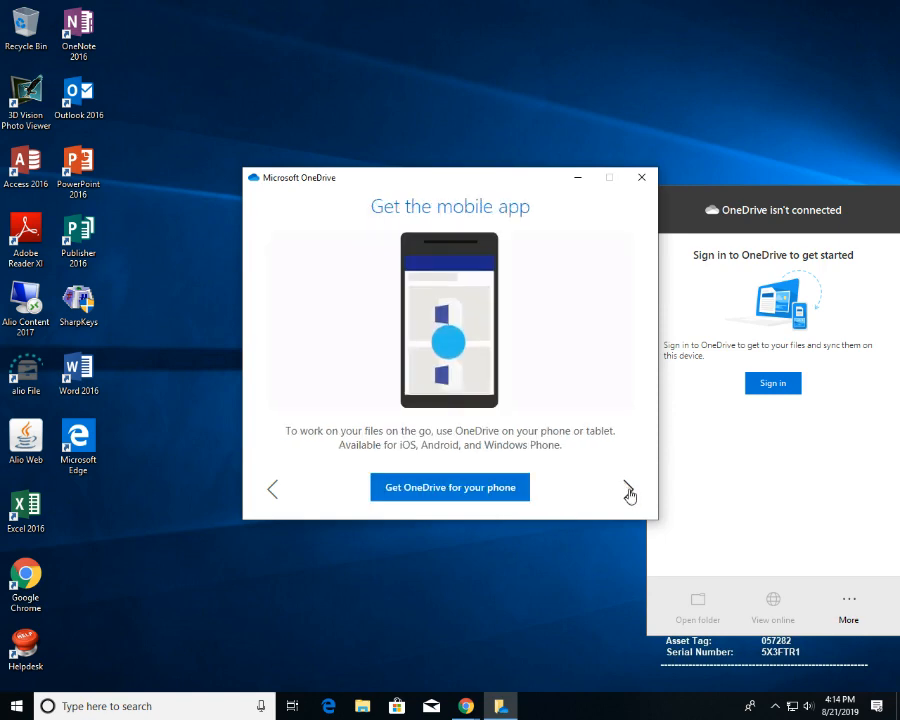
pyautogui.click(628, 490)
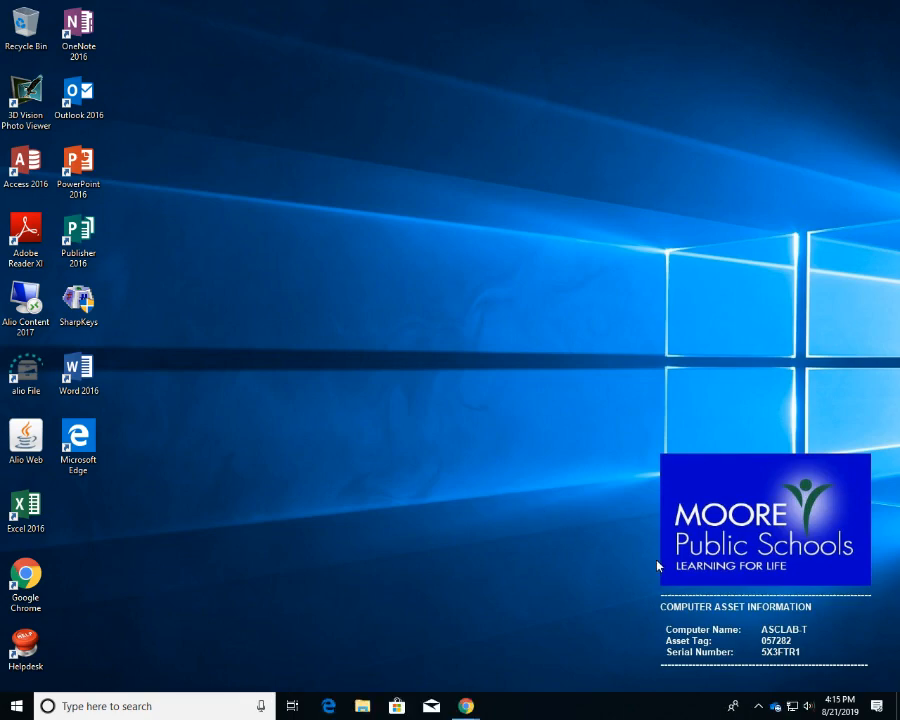
# Step: Open the OneDrive - Moore Public Schools folder in File Explorer from the tray icon
pyautogui.click(779, 710)
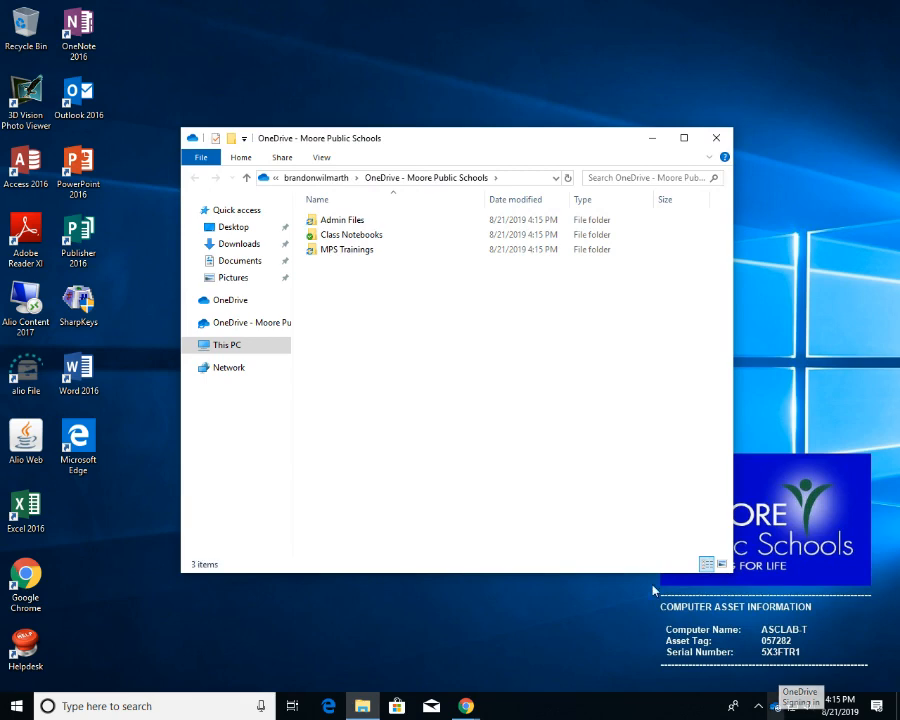